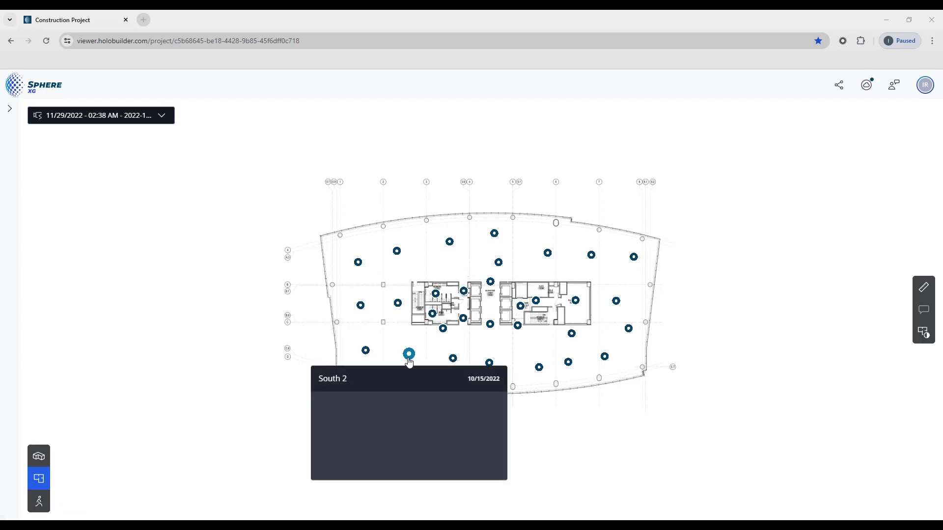
- Preview several capture points, ending on North 1's 10/15/2022 360° photo card
{"action": "mouse_move", "coordinate": [450, 249]}
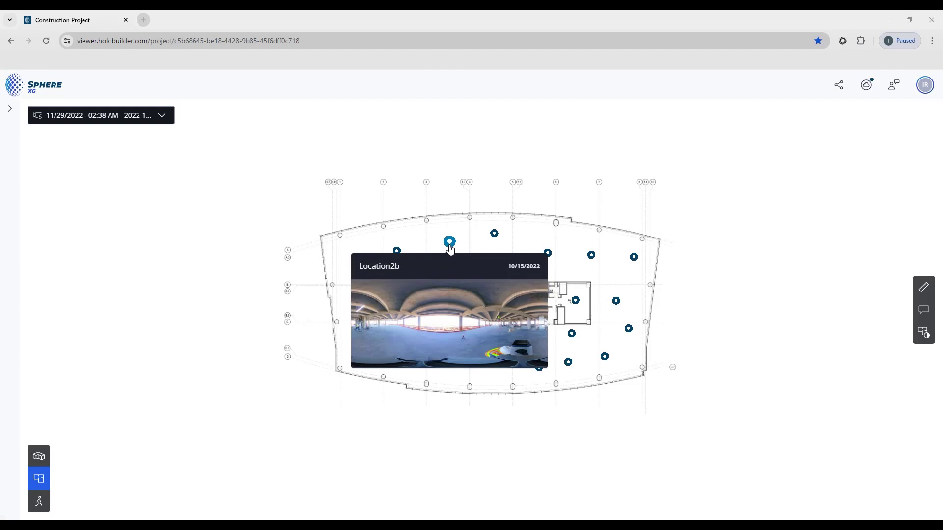
{"action": "mouse_move", "coordinate": [494, 236]}
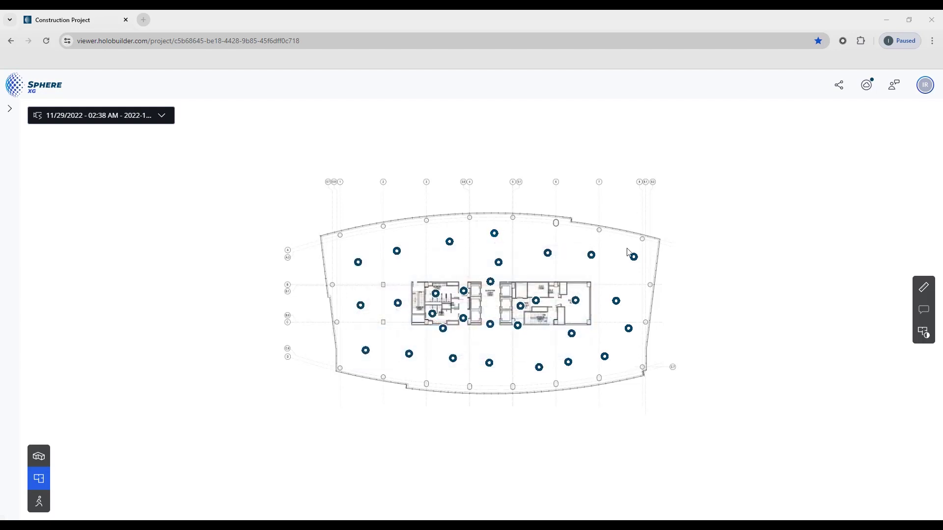
{"action": "mouse_move", "coordinate": [594, 261]}
{"action": "mouse_move", "coordinate": [357, 266]}
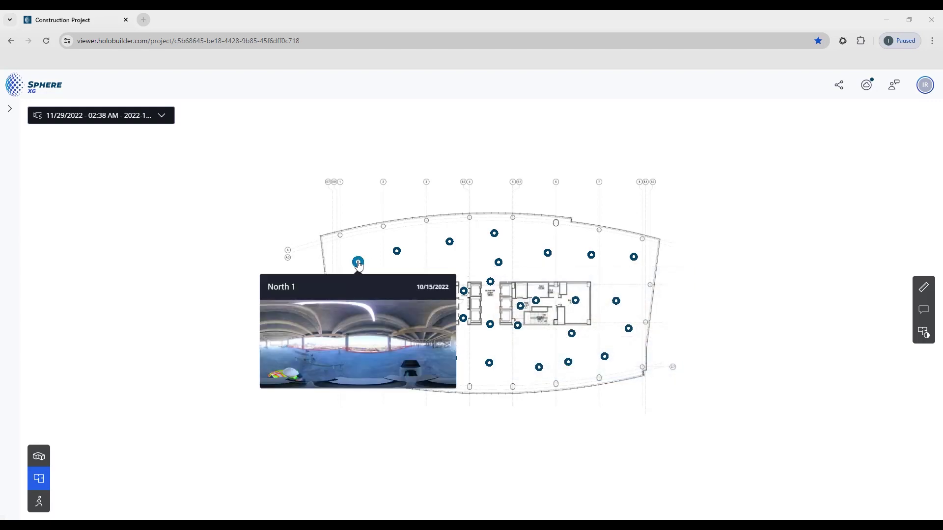
- Enter walk mode at North 1 and frame the minimap on the restroom and elevator core
{"action": "left_click", "coordinate": [358, 263]}
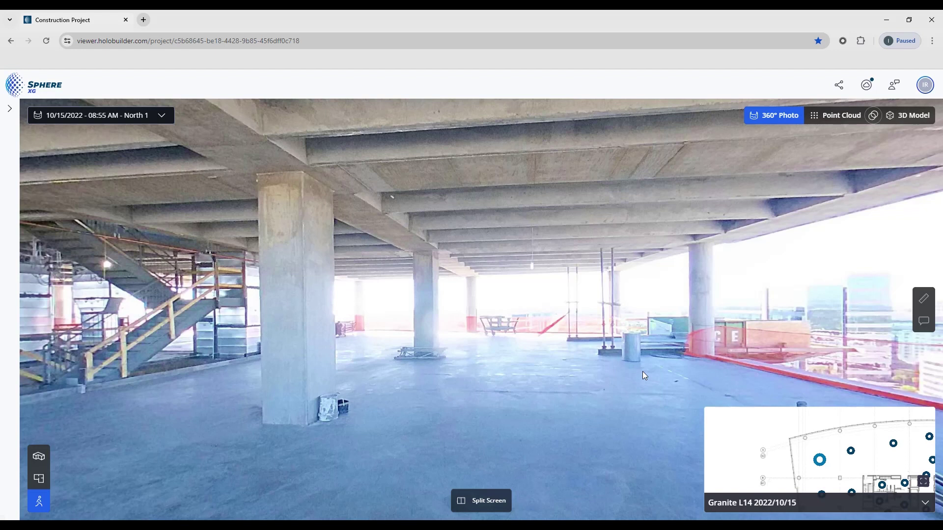
{"action": "mouse_move", "coordinate": [752, 442]}
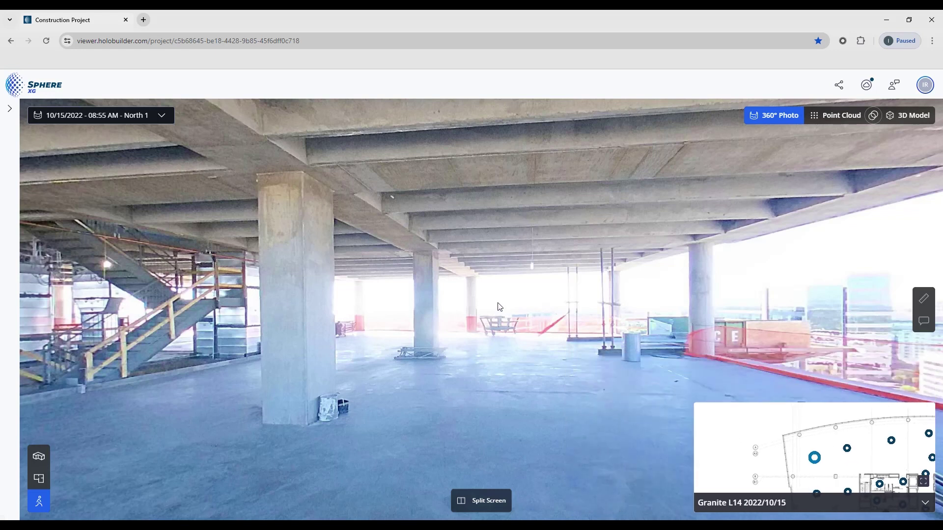
{"action": "mouse_move", "coordinate": [717, 422]}
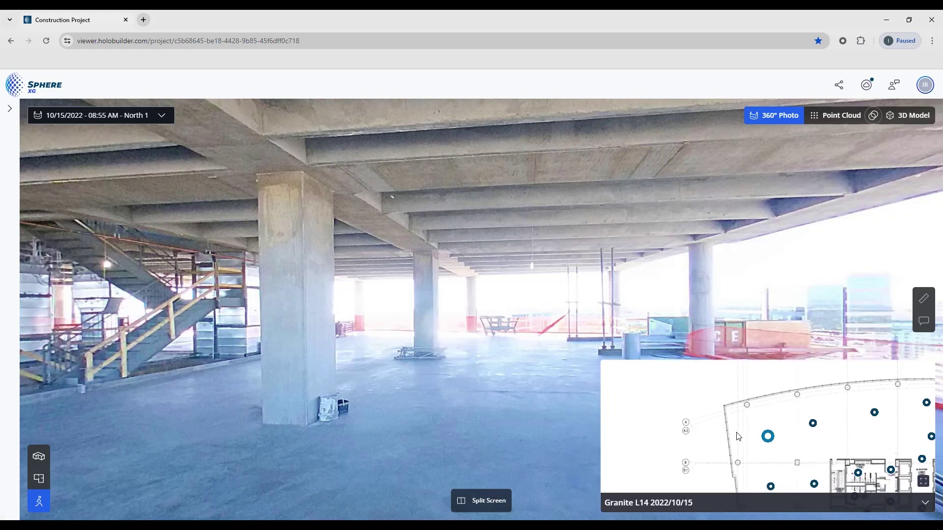
{"action": "left_click_drag", "start_coordinate": [810, 451], "coordinate": [704, 415]}
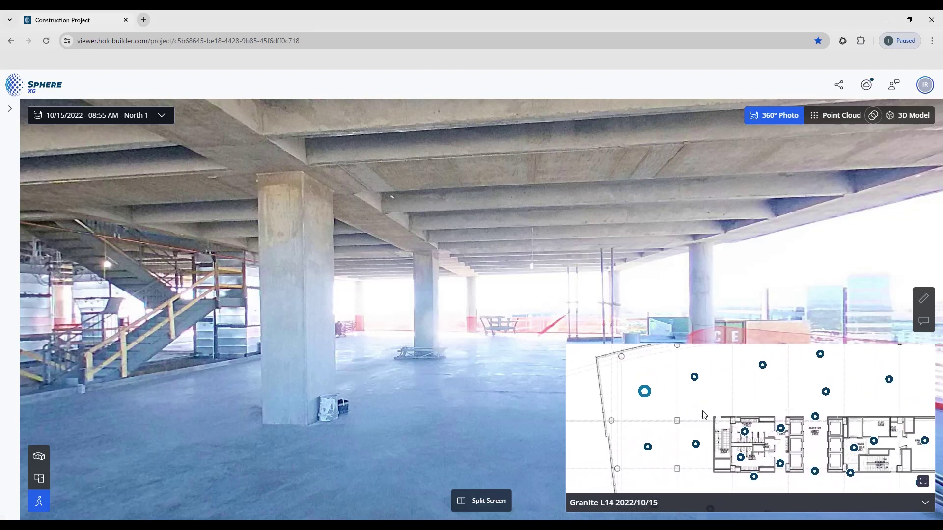
{"action": "scroll", "coordinate": [748, 443], "scroll_direction": "up", "scroll_amount": 10}
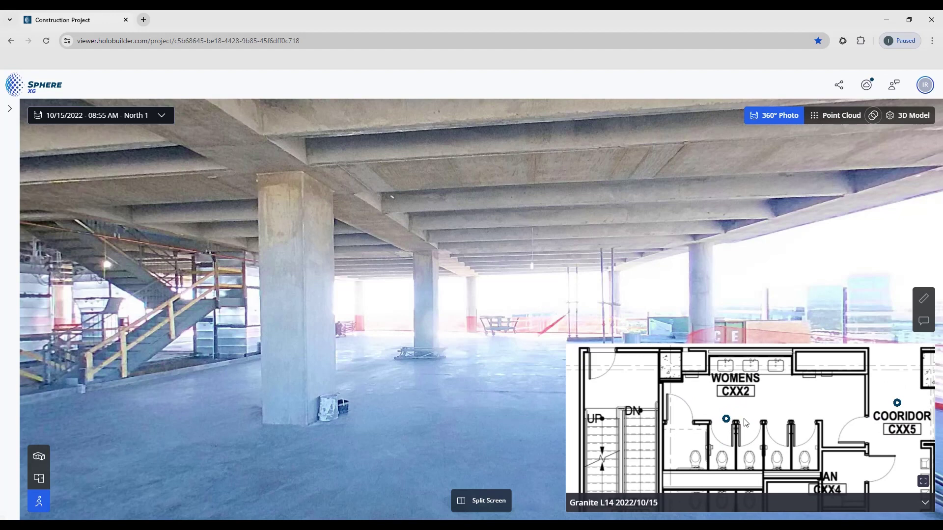
{"action": "scroll", "coordinate": [741, 444], "scroll_direction": "down", "scroll_amount": 6}
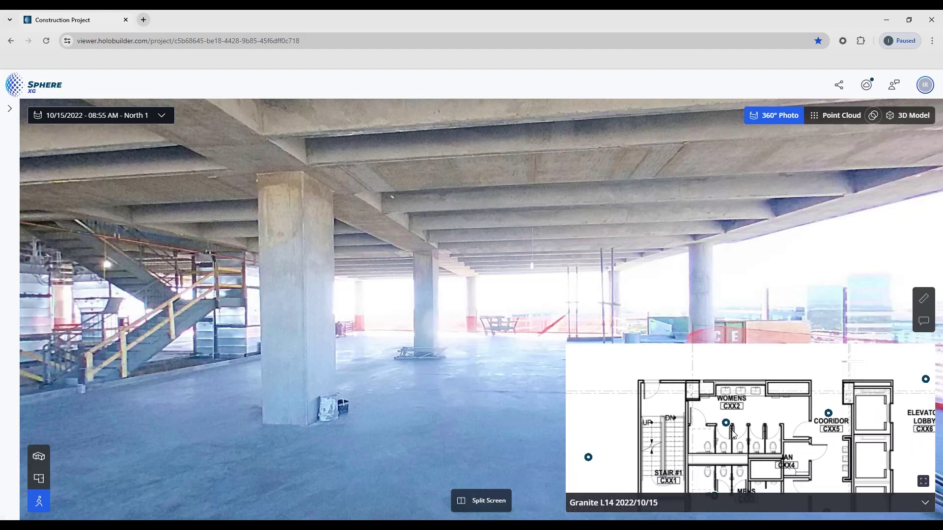
{"action": "scroll", "coordinate": [741, 451], "scroll_direction": "down", "scroll_amount": 4}
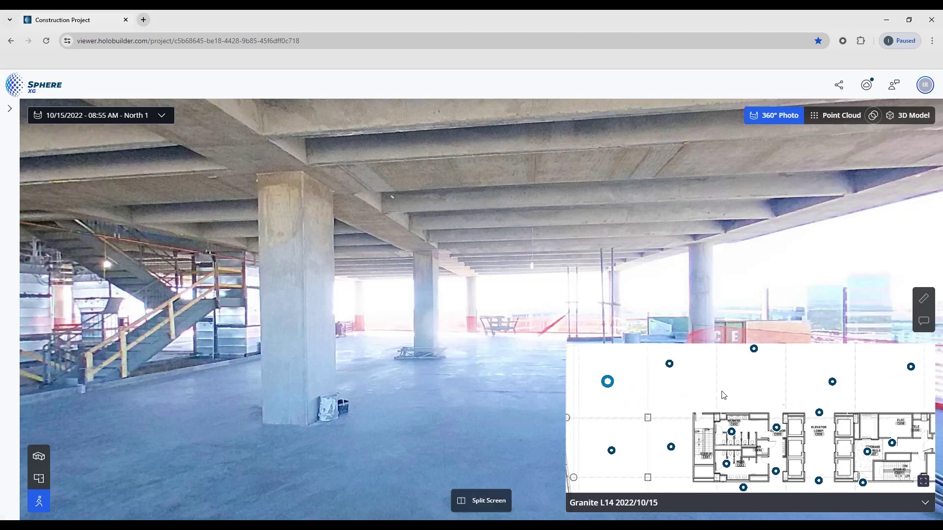
{"action": "left_click_drag", "start_coordinate": [747, 406], "coordinate": [716, 403]}
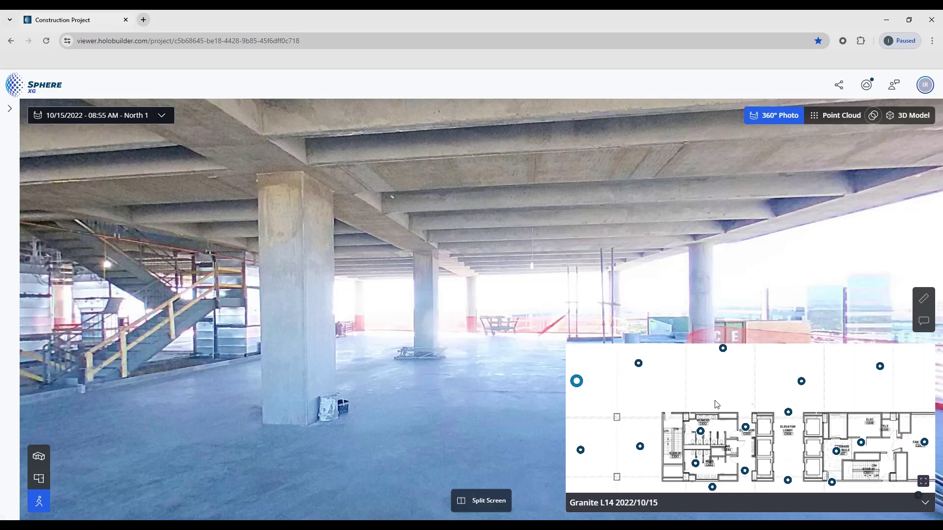
{"action": "left_click", "coordinate": [923, 482]}
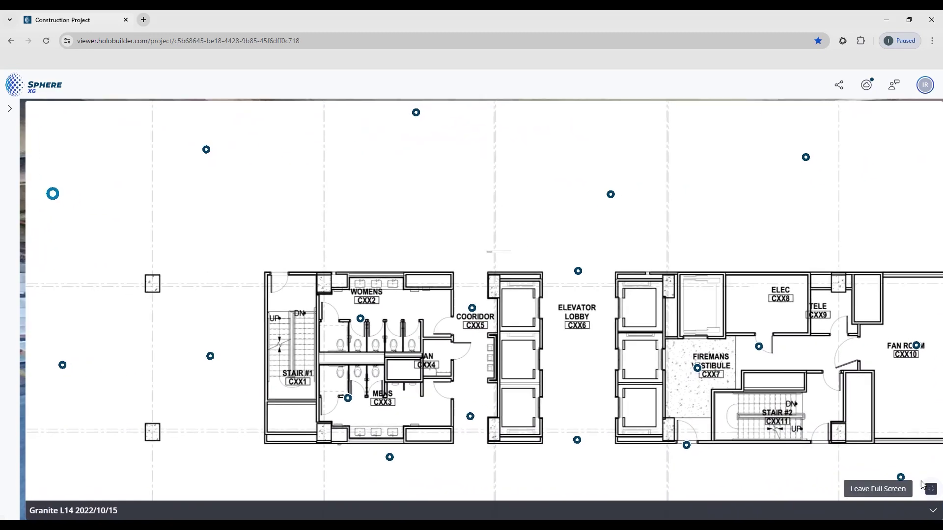
{"action": "scroll", "coordinate": [677, 295], "scroll_direction": "up", "scroll_amount": 5}
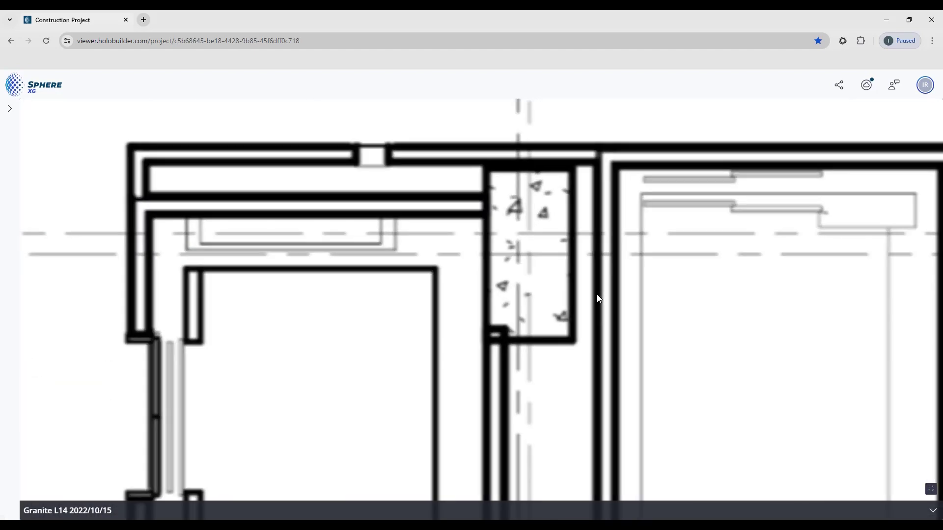
{"action": "scroll", "coordinate": [597, 293], "scroll_direction": "down", "scroll_amount": 3}
{"action": "scroll", "coordinate": [470, 332], "scroll_direction": "down", "scroll_amount": 6}
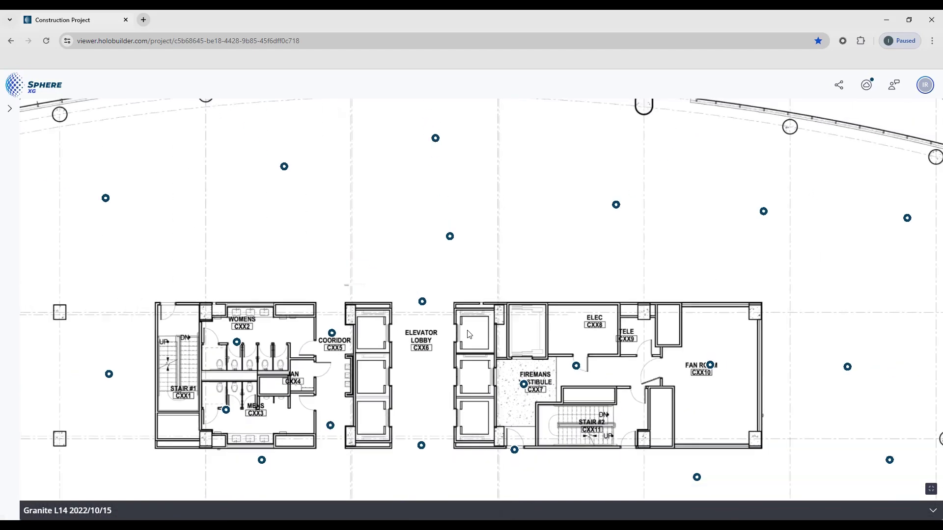
{"action": "scroll", "coordinate": [797, 337], "scroll_direction": "up", "scroll_amount": 3}
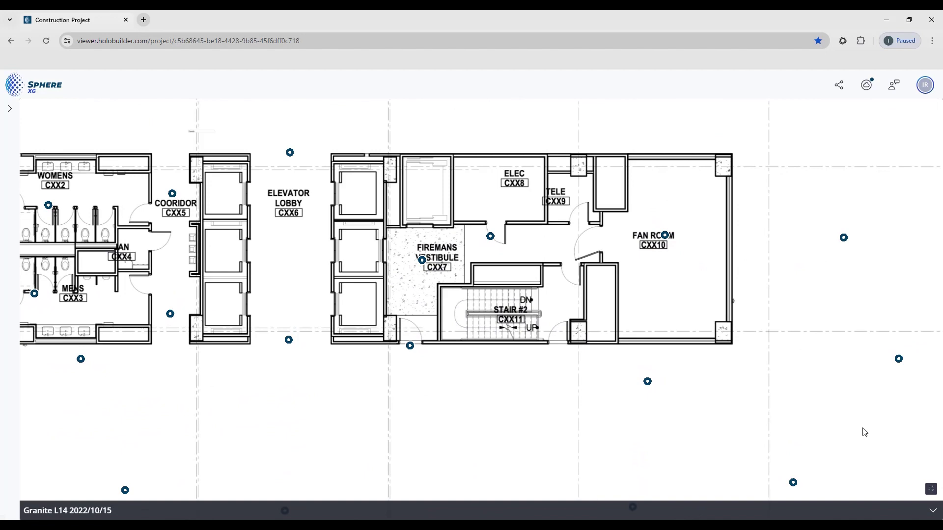
{"action": "left_click", "coordinate": [931, 489]}
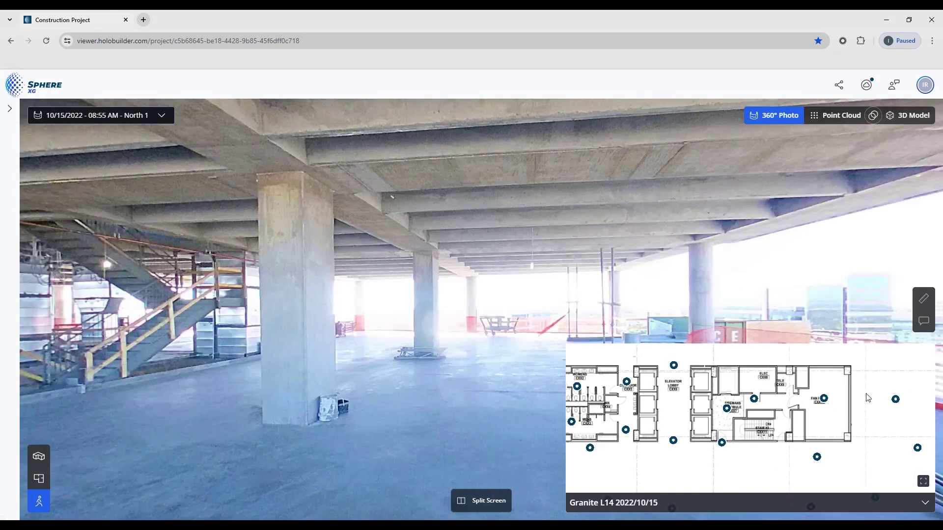
{"action": "left_click", "coordinate": [925, 506]}
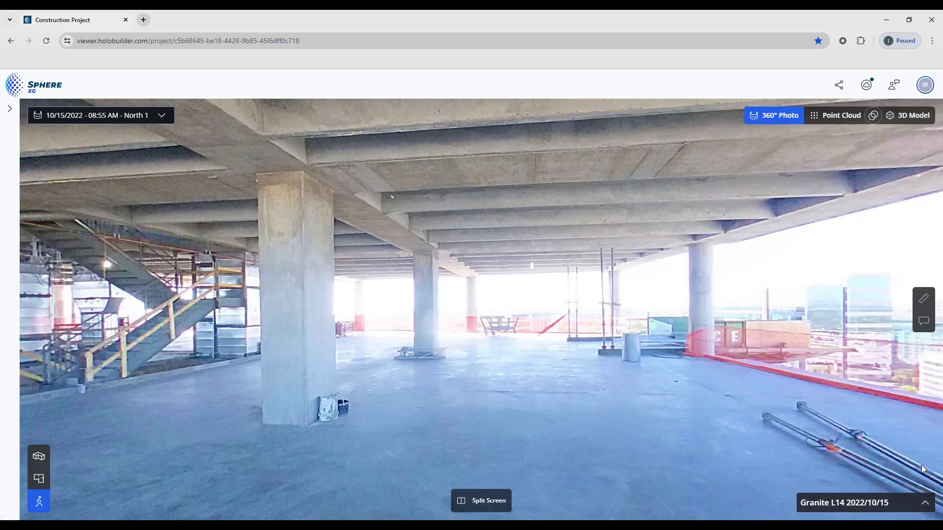
{"action": "left_click", "coordinate": [925, 504]}
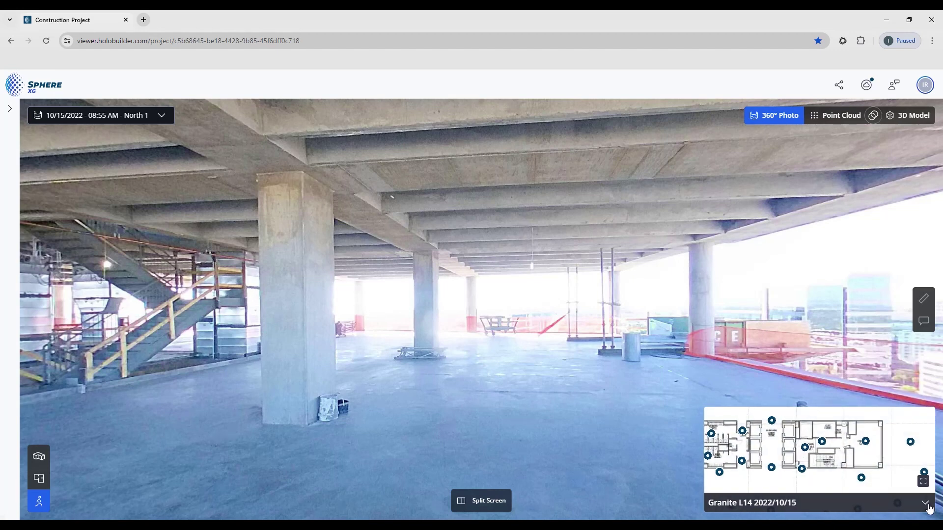
- Step through the north capture points North 2, North 3, North 4 and North 5
{"action": "mouse_move", "coordinate": [871, 474]}
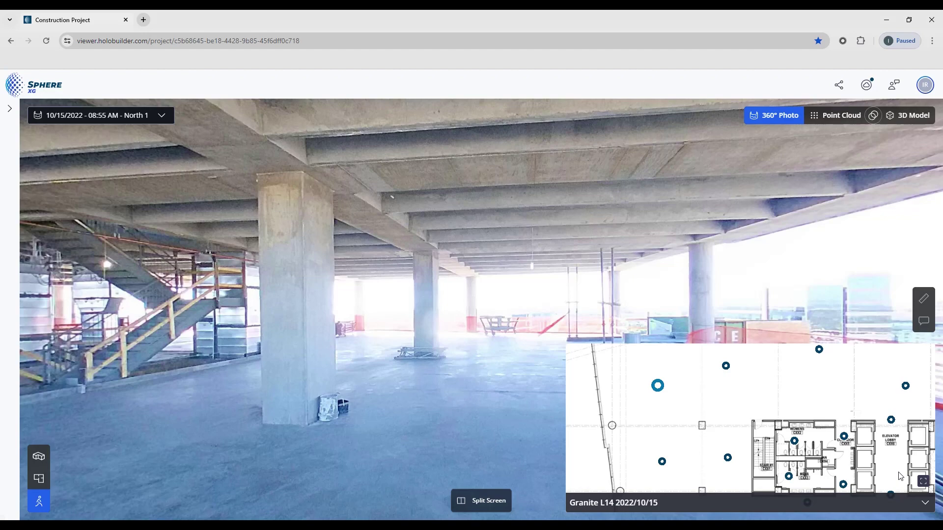
{"action": "left_click", "coordinate": [727, 369]}
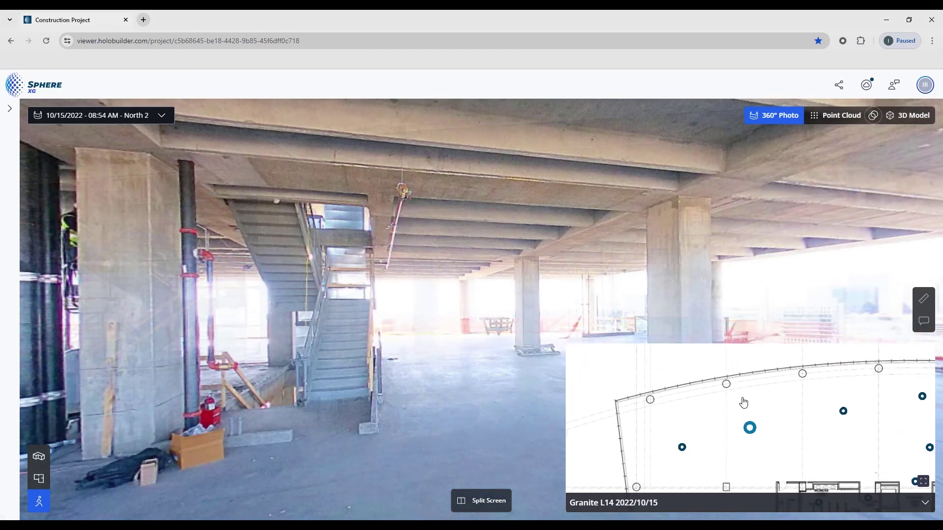
{"action": "left_click", "coordinate": [846, 416]}
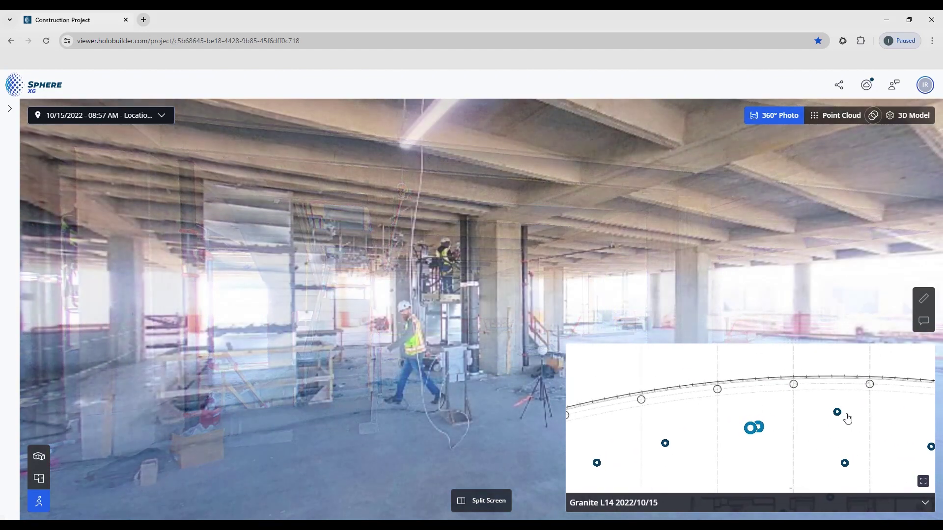
{"action": "left_click", "coordinate": [831, 416]}
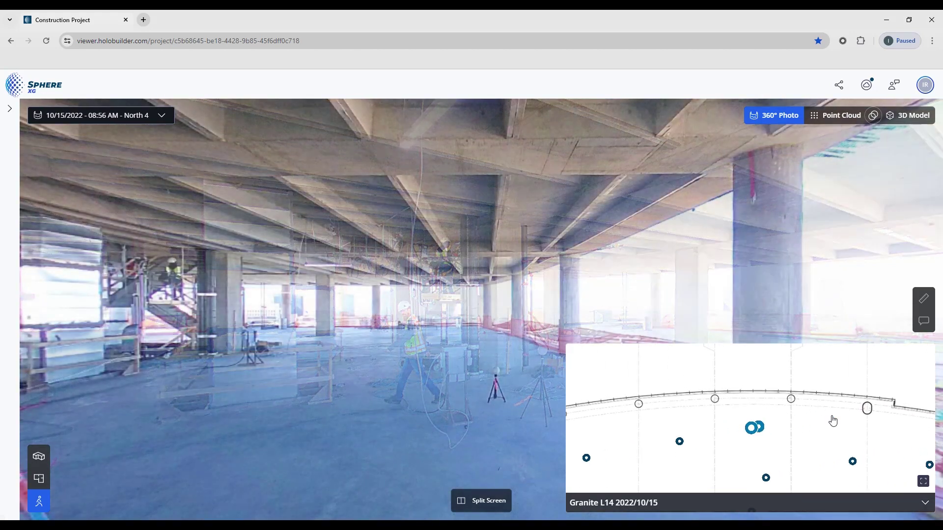
{"action": "left_click", "coordinate": [844, 464]}
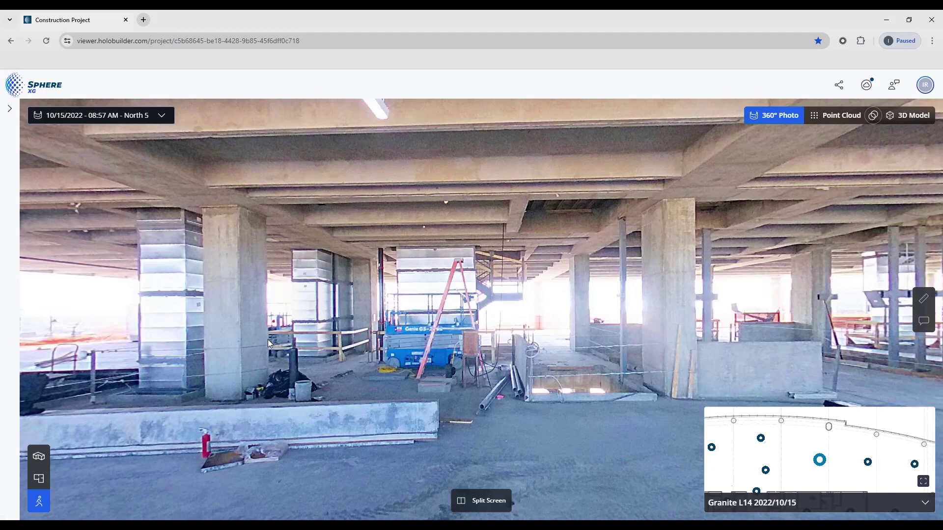
- Look sideways and up at the ceiling beams from North 5, zooming in and out
{"action": "left_click_drag", "start_coordinate": [268, 343], "coordinate": [163, 421]}
{"action": "scroll", "coordinate": [482, 262], "scroll_direction": "up", "scroll_amount": 5}
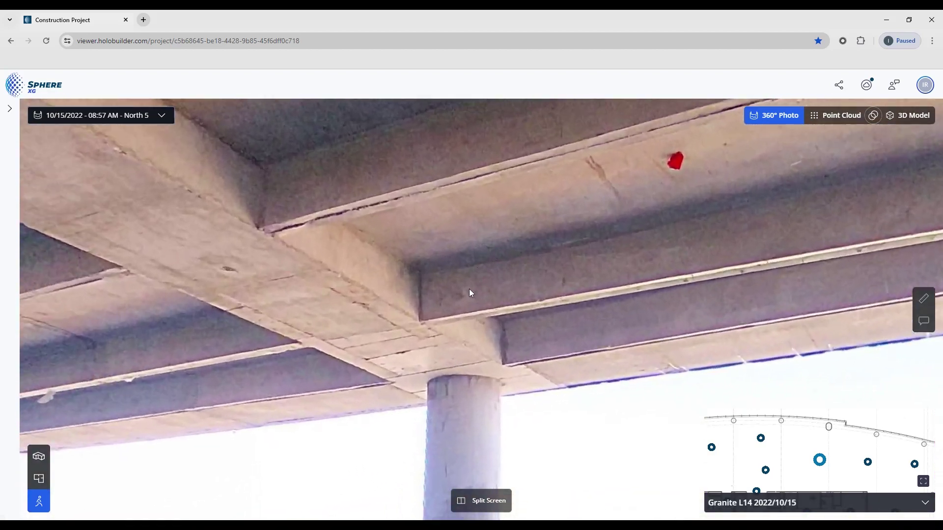
{"action": "scroll", "coordinate": [449, 325], "scroll_direction": "down", "scroll_amount": 5}
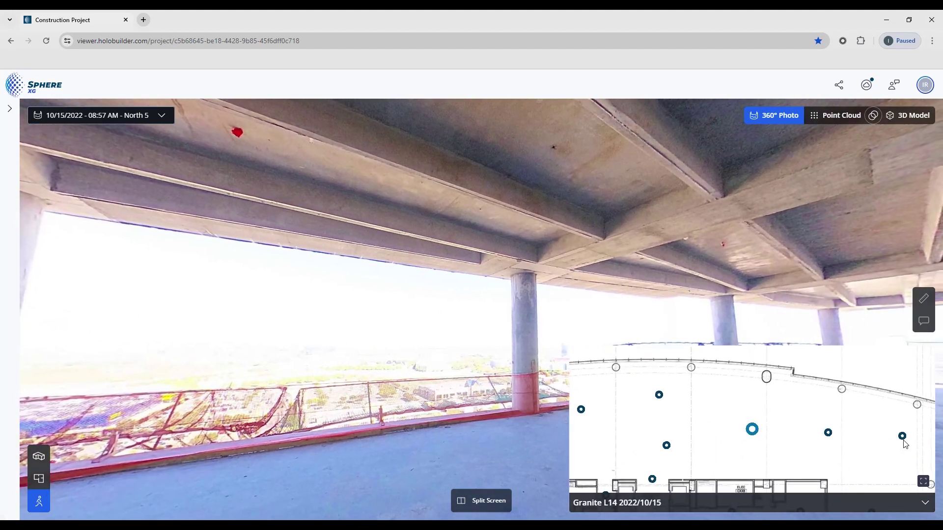
- Move to capture point North 7 to view the perimeter netting
{"action": "left_click", "coordinate": [903, 438]}
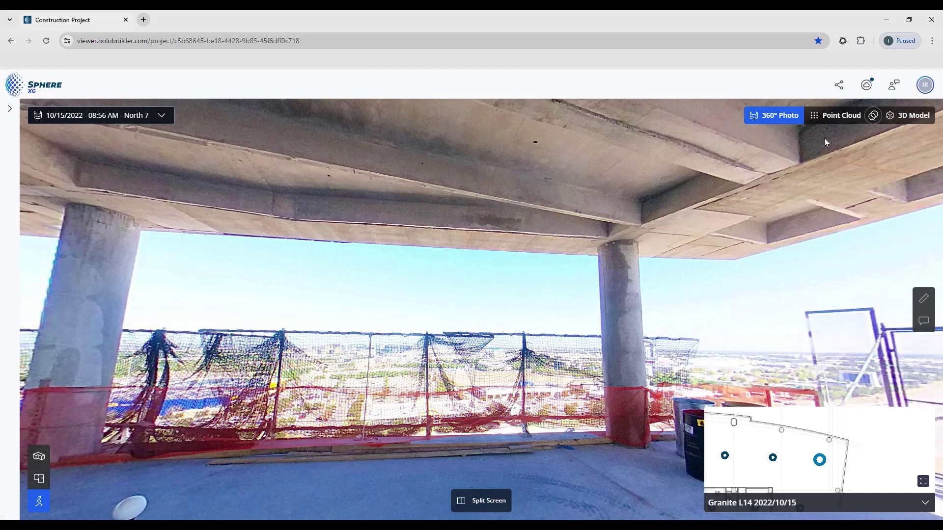
- Switch to the 10/20/2022 Initial point cloud and look around the gates, pillar and barrels
{"action": "left_click", "coordinate": [835, 116]}
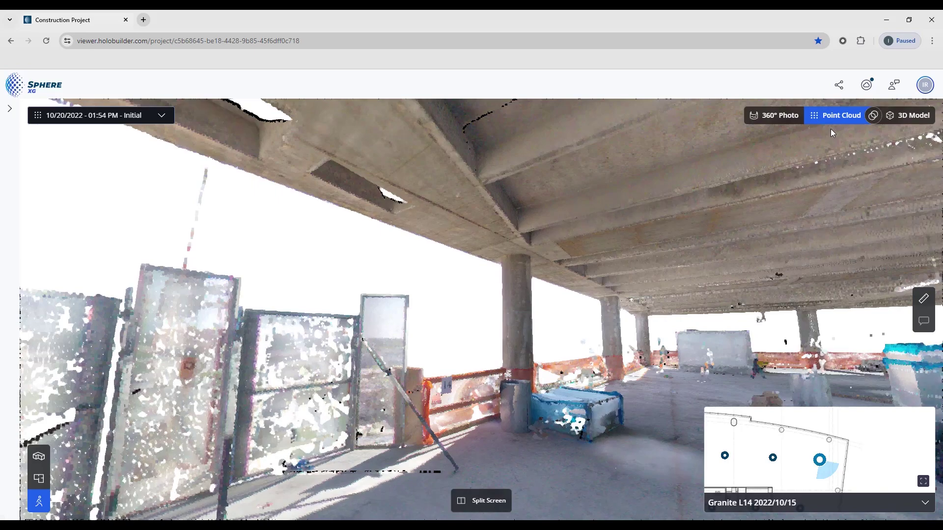
{"action": "left_click_drag", "start_coordinate": [383, 377], "coordinate": [512, 346]}
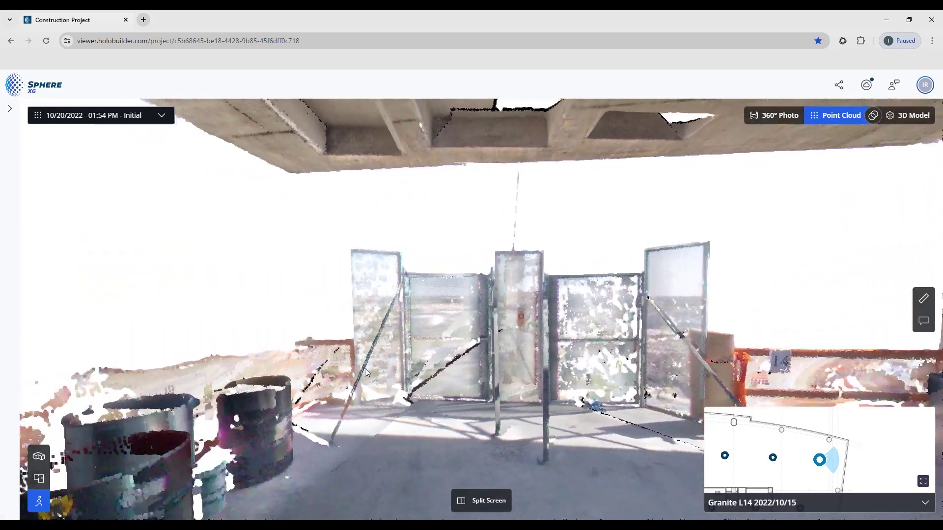
{"action": "left_click_drag", "start_coordinate": [365, 368], "coordinate": [691, 344]}
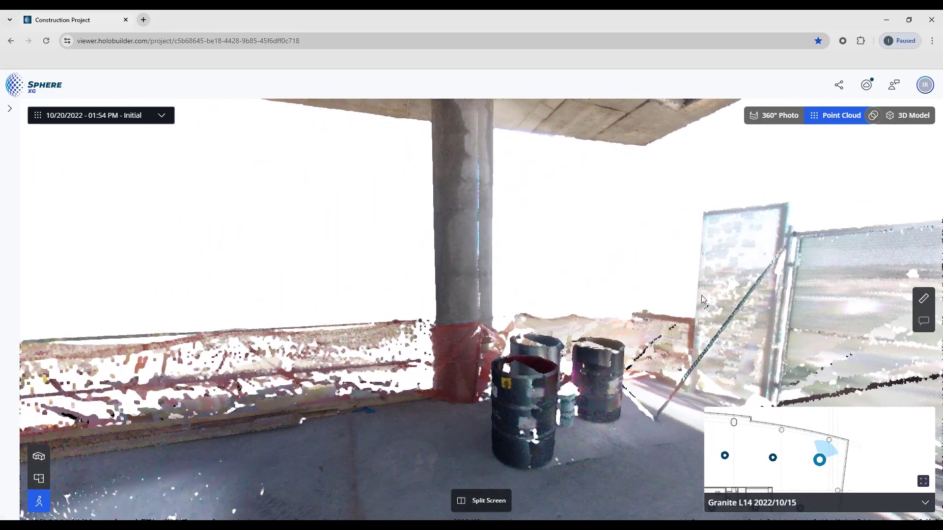
{"action": "mouse_move", "coordinate": [774, 436]}
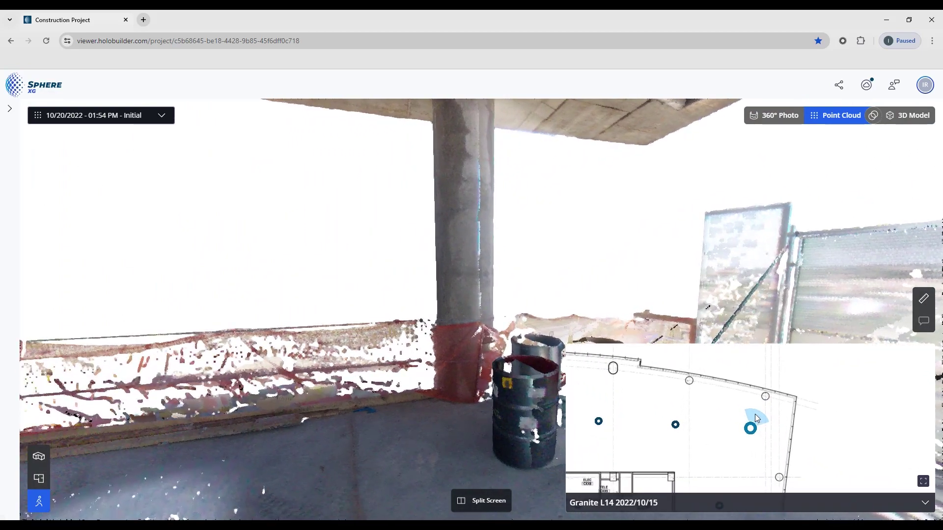
{"action": "left_click_drag", "start_coordinate": [358, 338], "coordinate": [492, 310]}
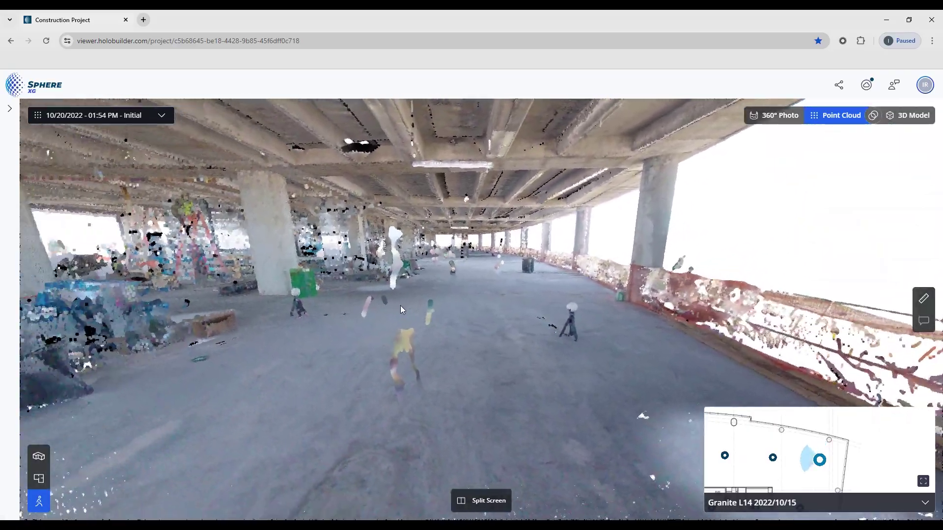
{"action": "left_click_drag", "start_coordinate": [400, 310], "coordinate": [549, 367]}
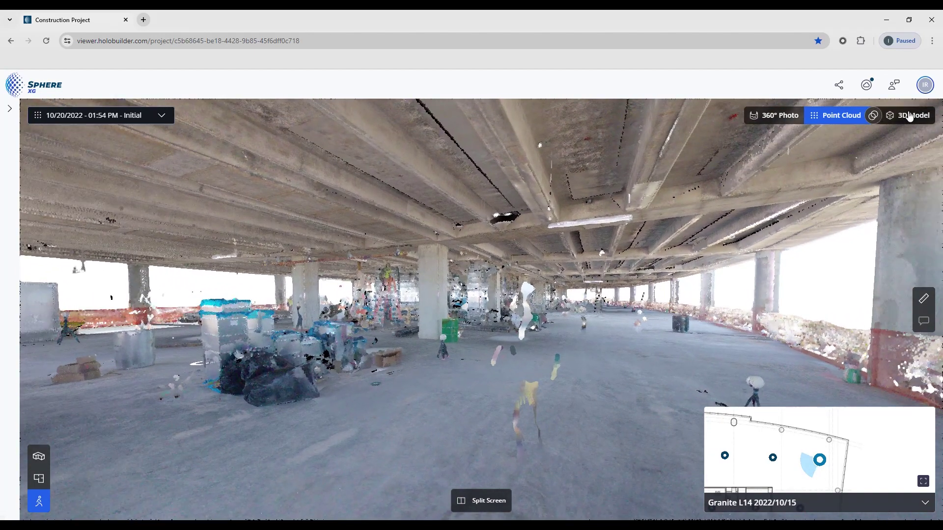
- View the grey 3D model, look around, then switch to the point cloud overlay
{"action": "left_click", "coordinate": [910, 118]}
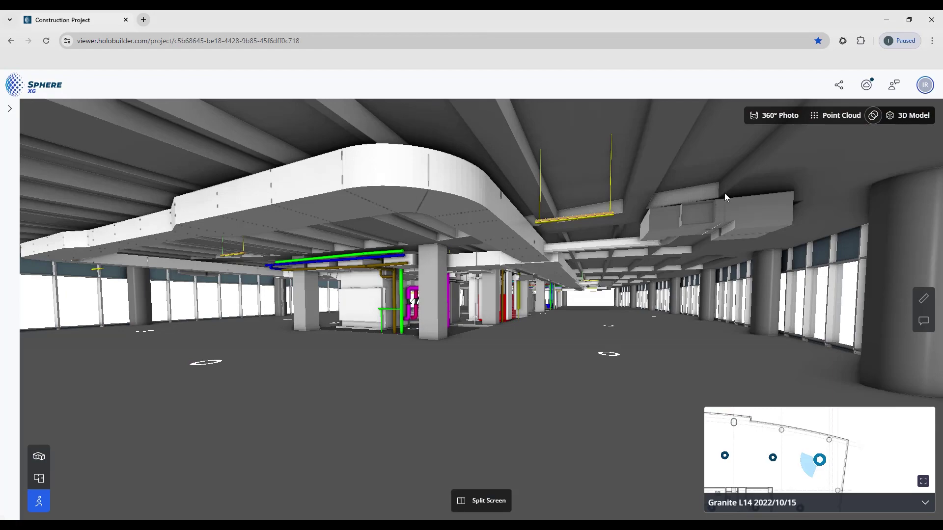
{"action": "left_click_drag", "start_coordinate": [325, 384], "coordinate": [562, 370]}
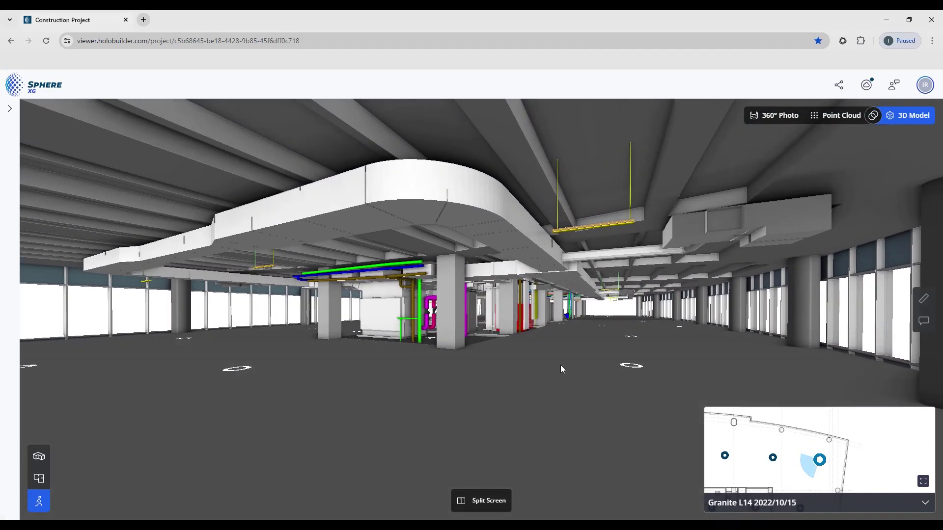
{"action": "left_click", "coordinate": [873, 118]}
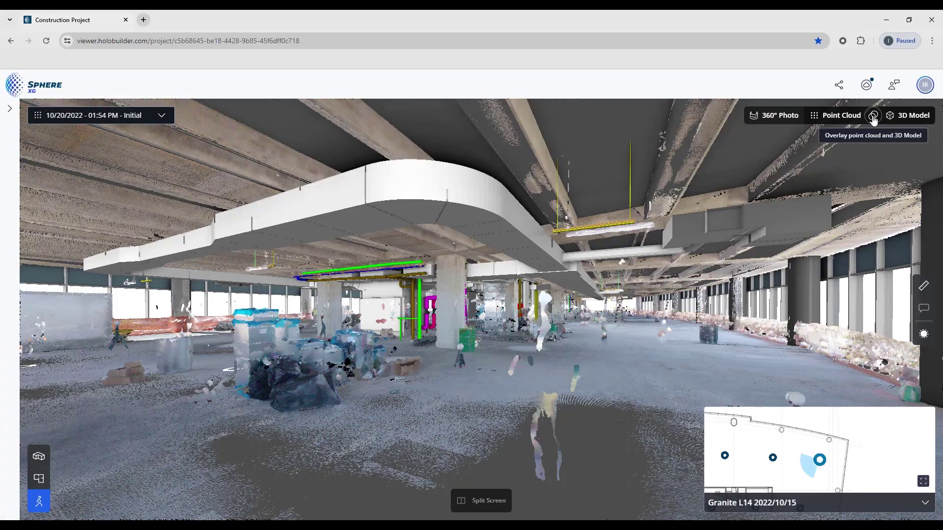
- Overlay the point cloud on the 3D model, look around, and lower the model's opacity
{"action": "left_click", "coordinate": [872, 118]}
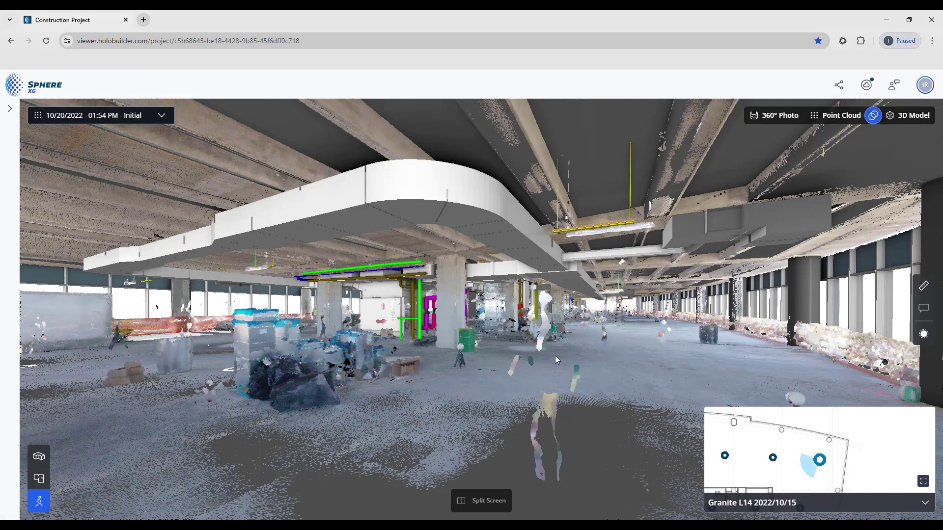
{"action": "left_click_drag", "start_coordinate": [429, 376], "coordinate": [638, 337]}
{"action": "left_click_drag", "start_coordinate": [314, 398], "coordinate": [480, 387]}
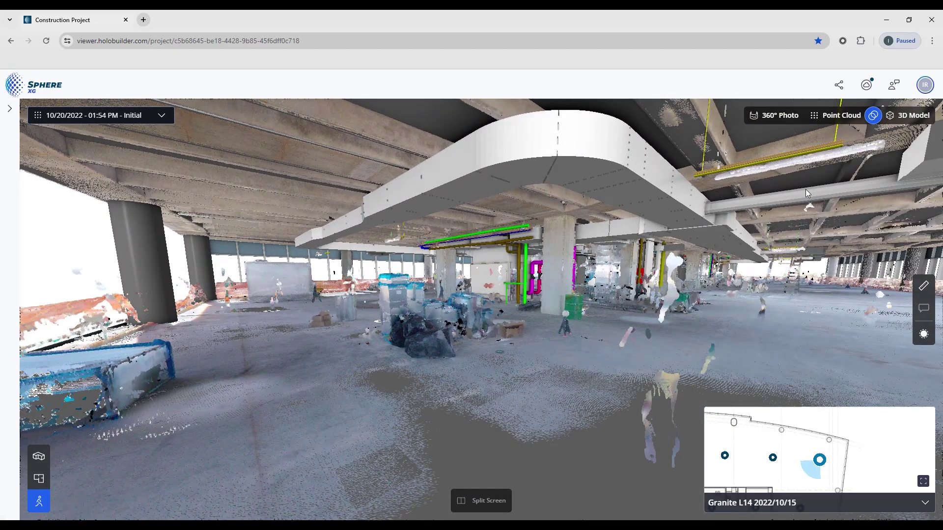
{"action": "left_click", "coordinate": [924, 336]}
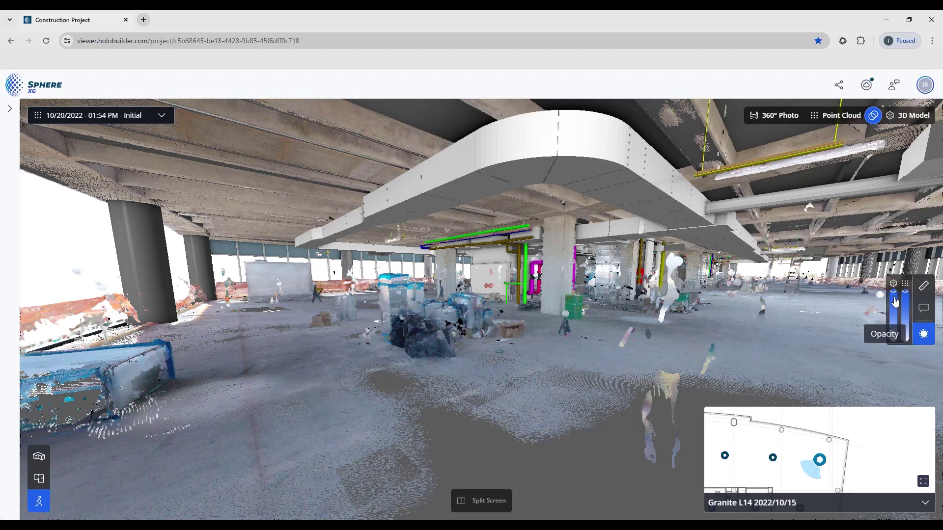
{"action": "mouse_move", "coordinate": [894, 294]}
{"action": "left_mouse_down"}
{"action": "mouse_move", "coordinate": [894, 321]}
{"action": "mouse_move", "coordinate": [904, 297]}
{"action": "left_mouse_up"}
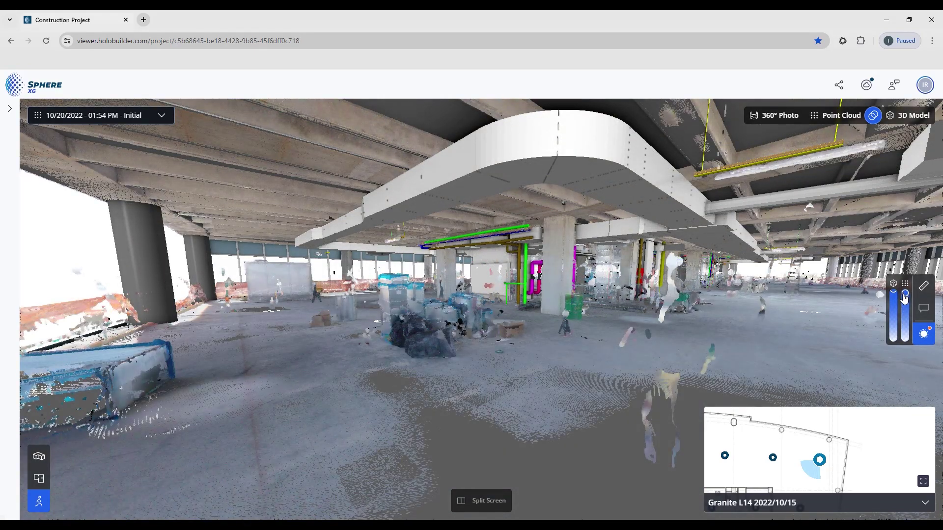